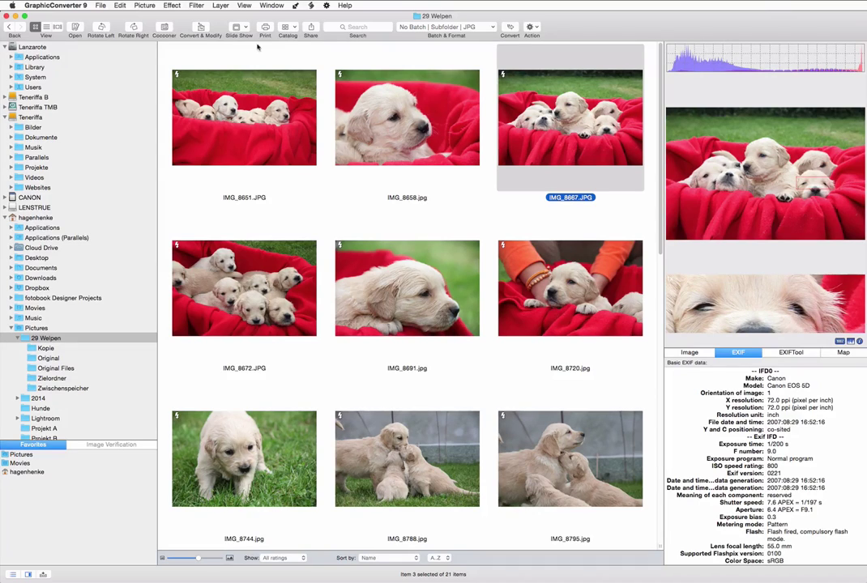
Browse the Catalog, Share and Batch & Format menus and close them without changes.
left_click(311, 26)
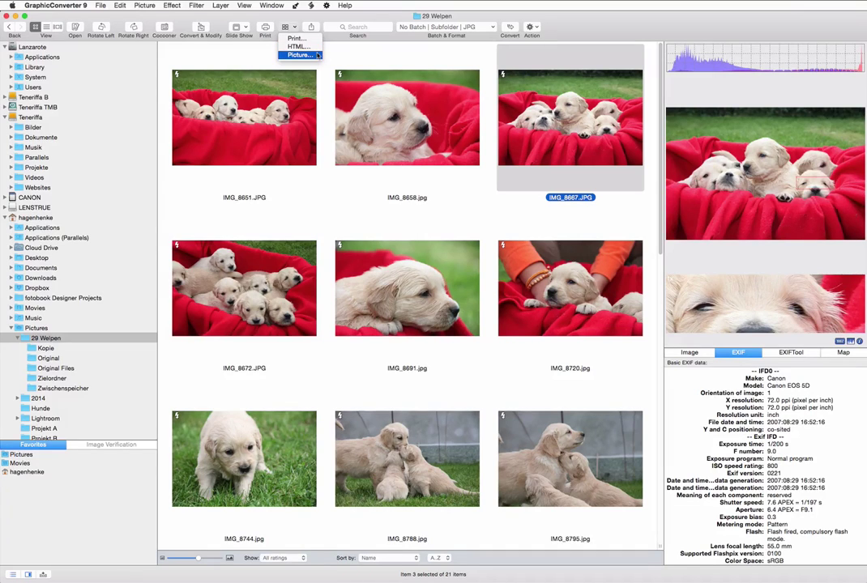
left_click(338, 31)
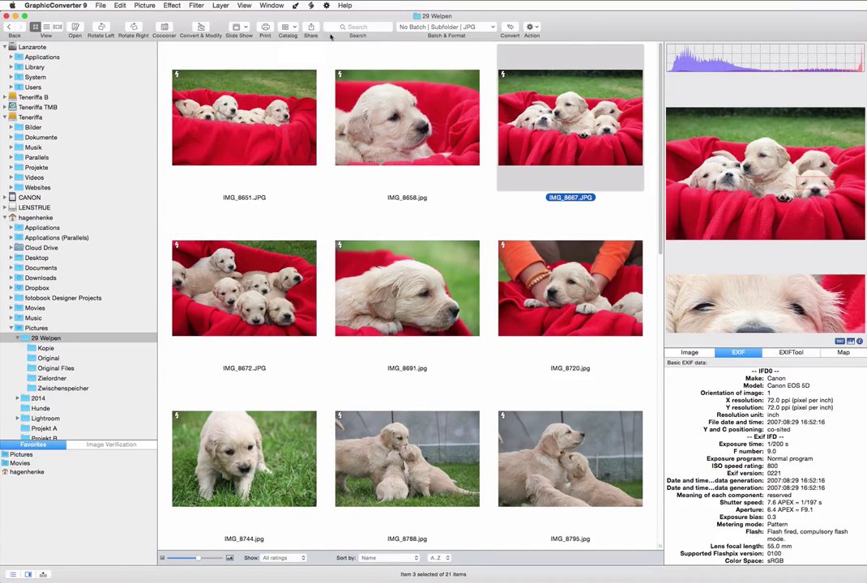
left_click(313, 28)
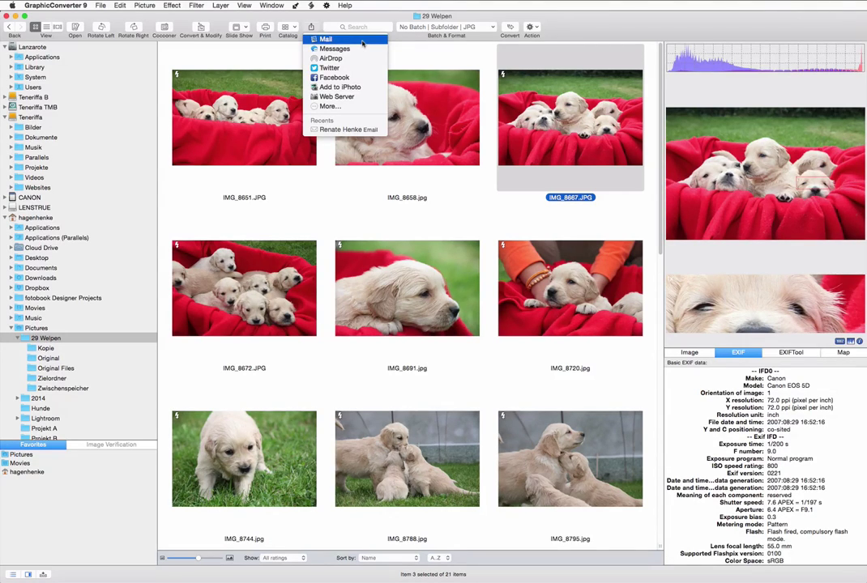
left_click(334, 34)
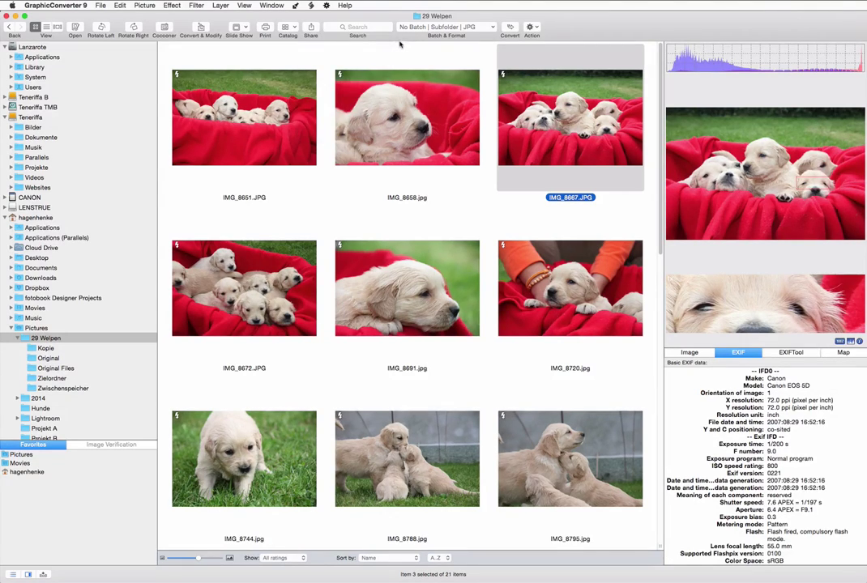
left_click(445, 28)
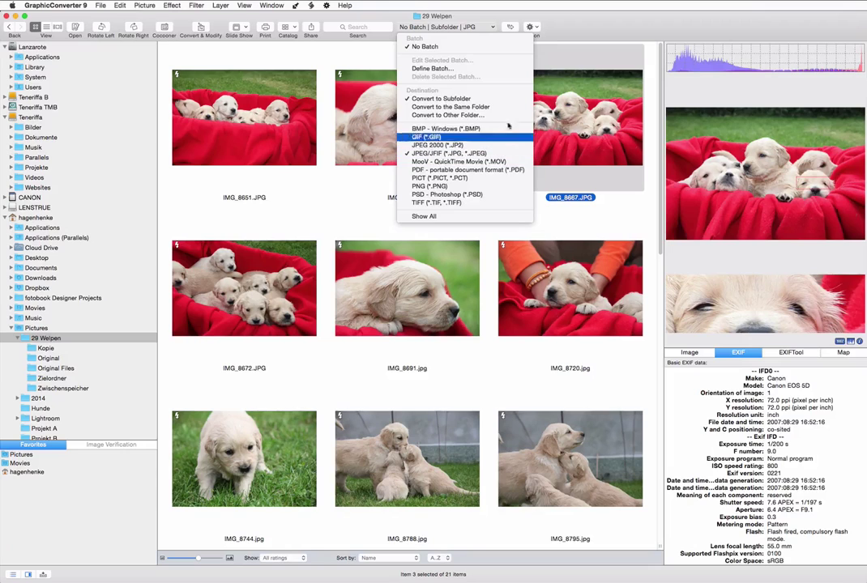
left_click(559, 30)
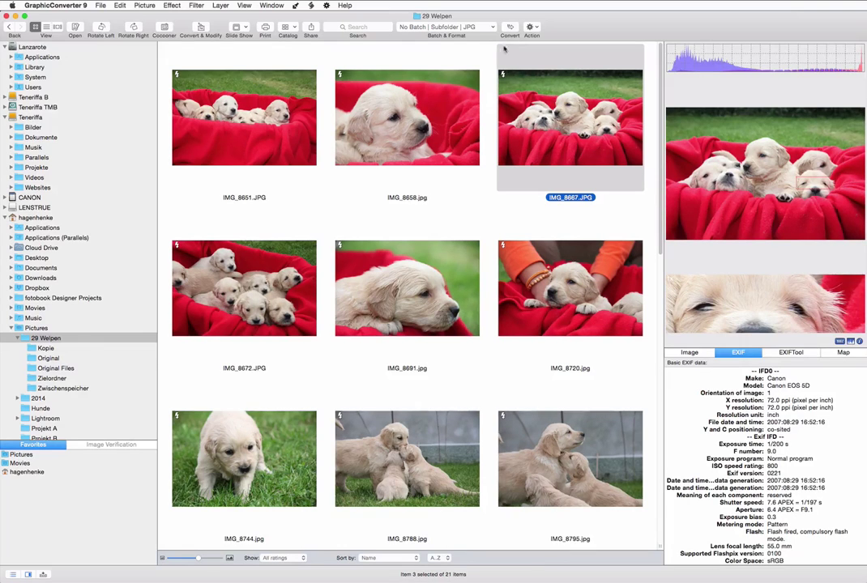
Open IMG_8720, raise its levels to brighten it, and compare with the original.
double_click(527, 253)
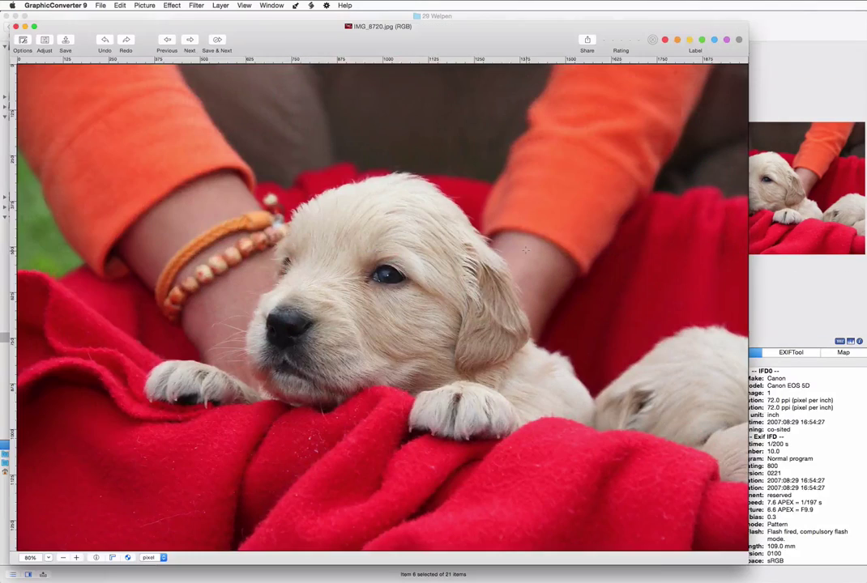
left_click(46, 44)
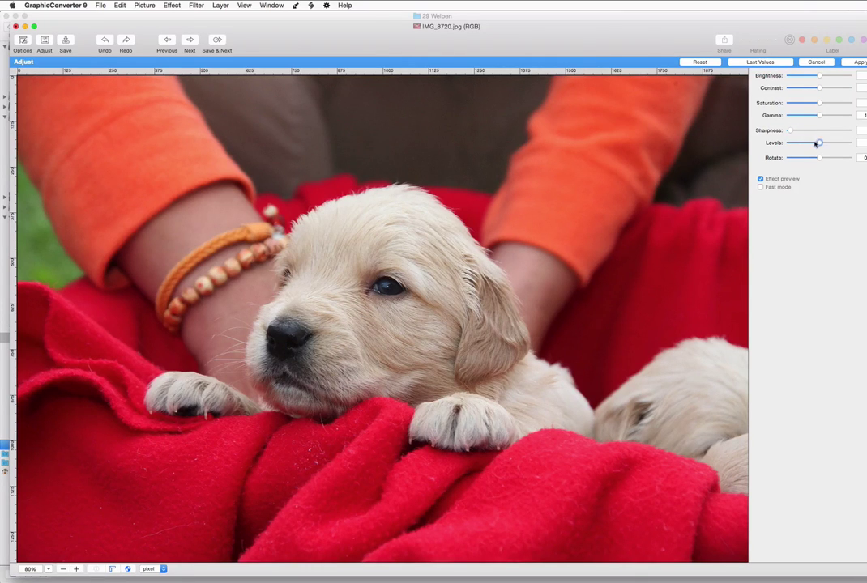
left_click_drag(816, 142, 816, 143)
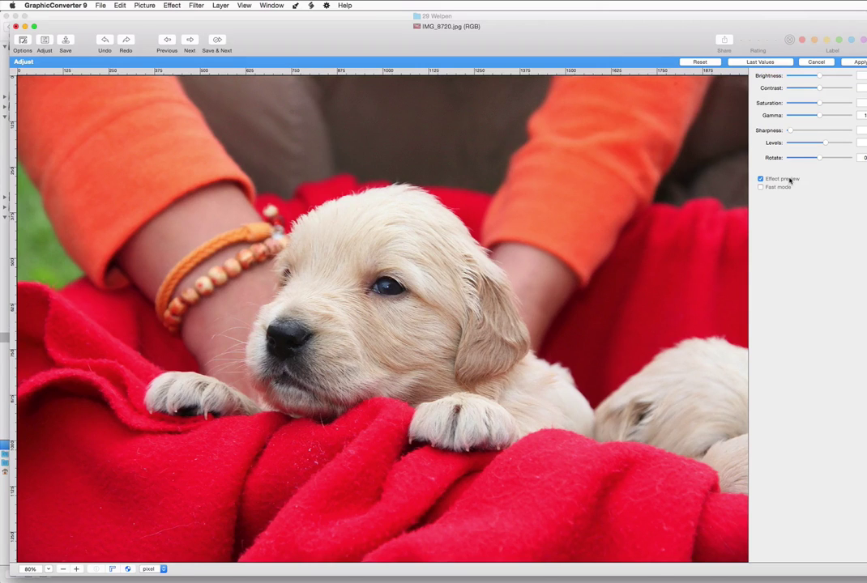
left_click(790, 180)
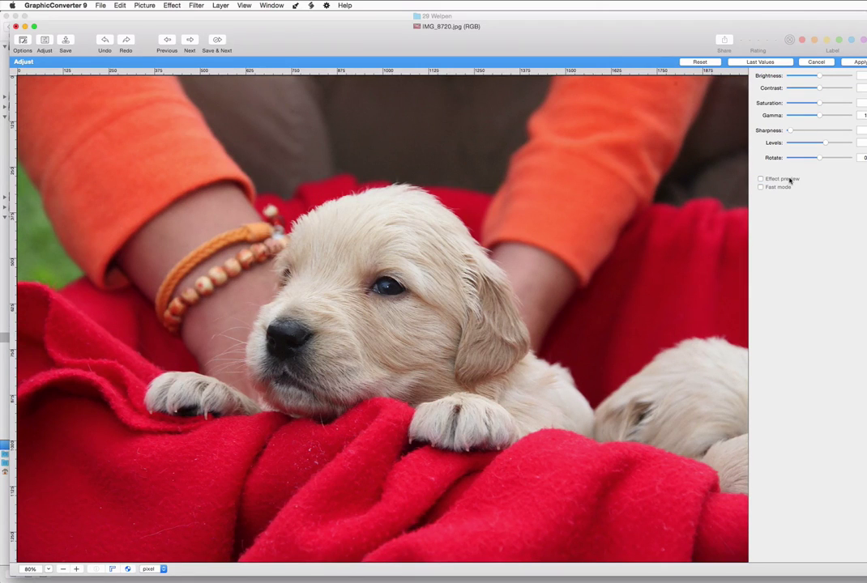
left_click(791, 180)
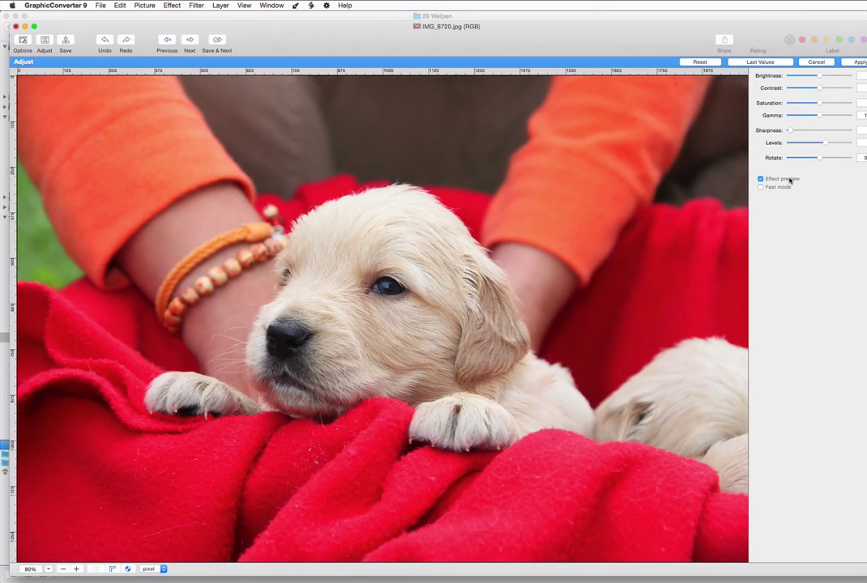
Increase the photo's sharpness slightly and fine-tune the amount.
left_click(791, 130)
left_click_drag(797, 132, 797, 131)
left_click_drag(797, 132, 794, 131)
left_click_drag(793, 132, 794, 133)
left_click_drag(793, 132, 790, 132)
Set the save format to JPEG/JFIF, save the puppy photo, and close its window.
left_click(23, 41)
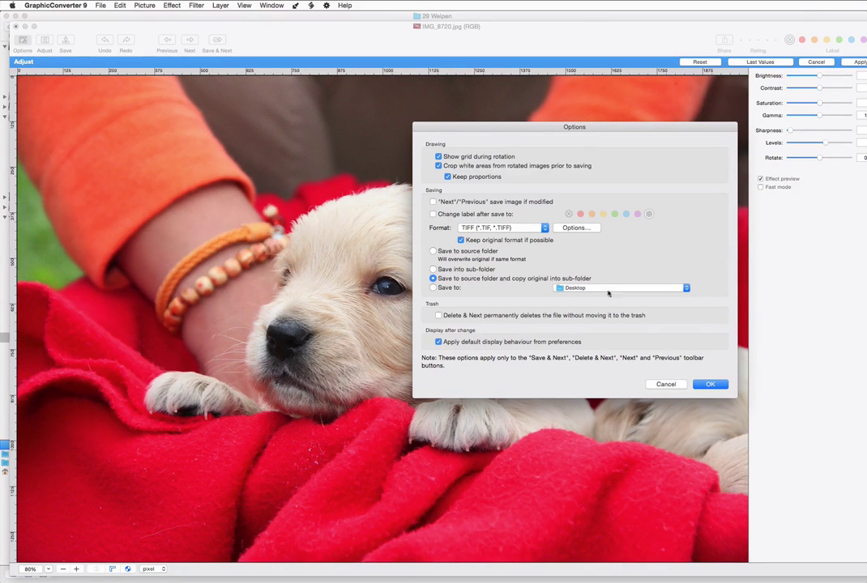
left_click(541, 228)
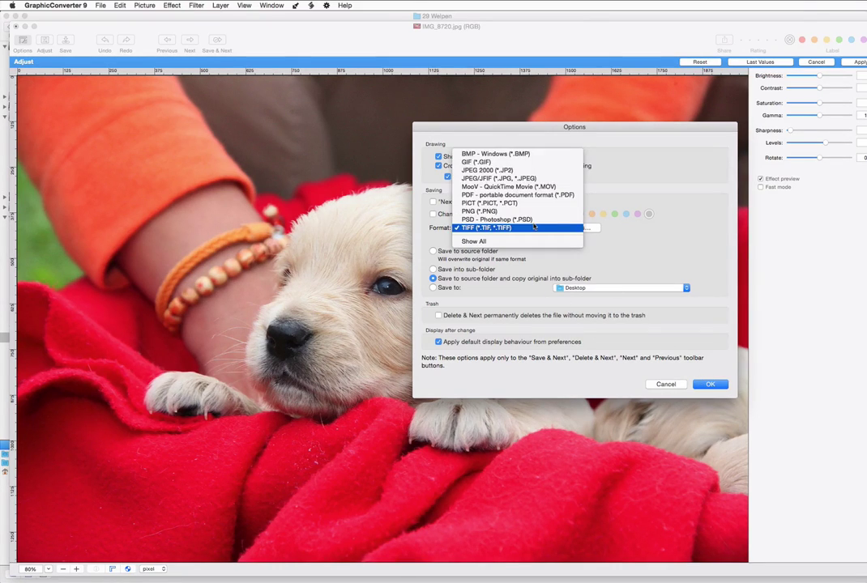
left_click(524, 179)
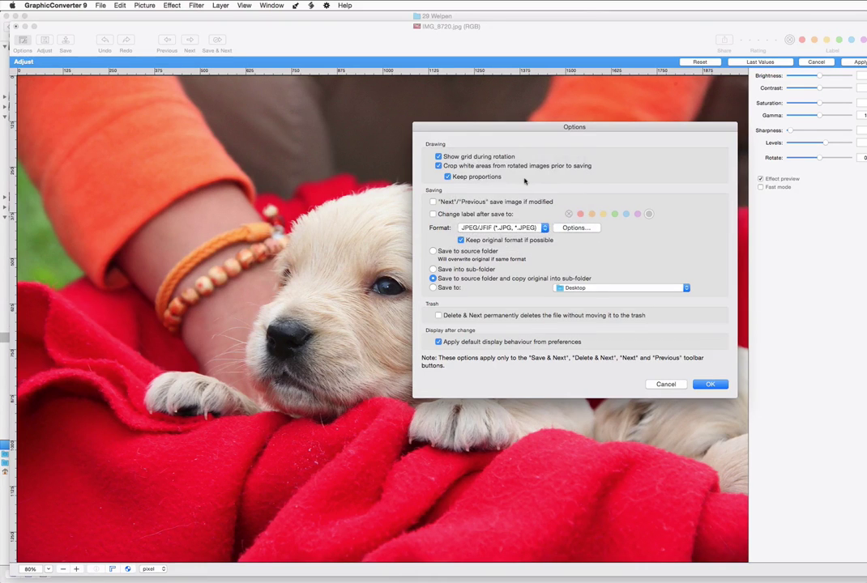
key("Return")
left_click(217, 40)
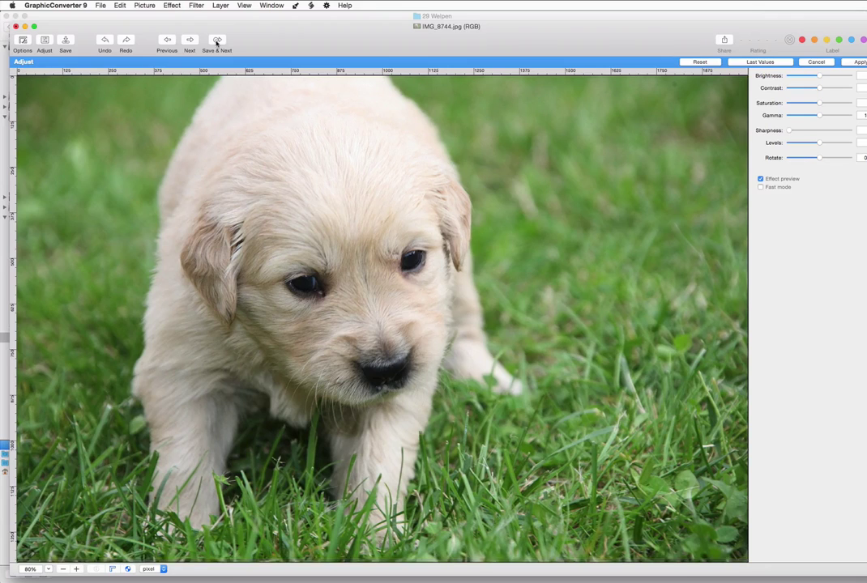
left_click(216, 42)
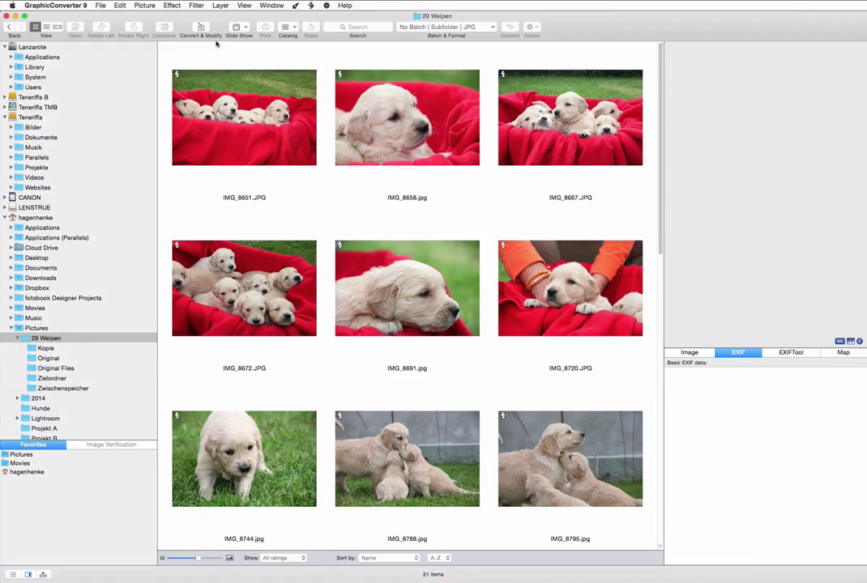
left_click(217, 85)
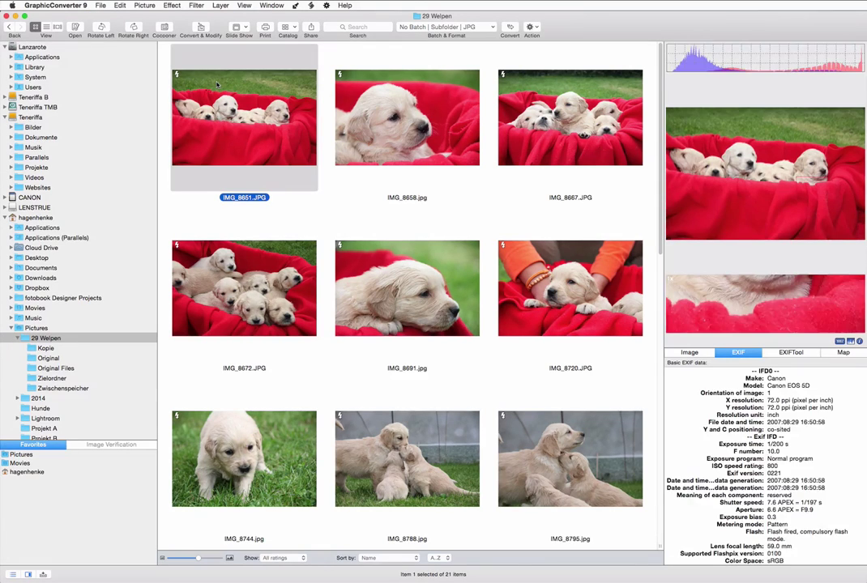
right_click(177, 79)
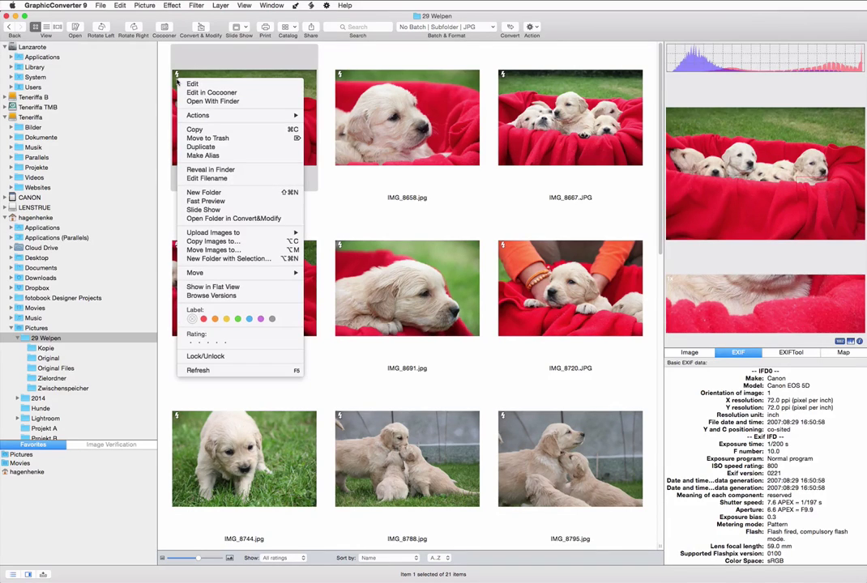
mouse_move(198, 115)
mouse_move(350, 115)
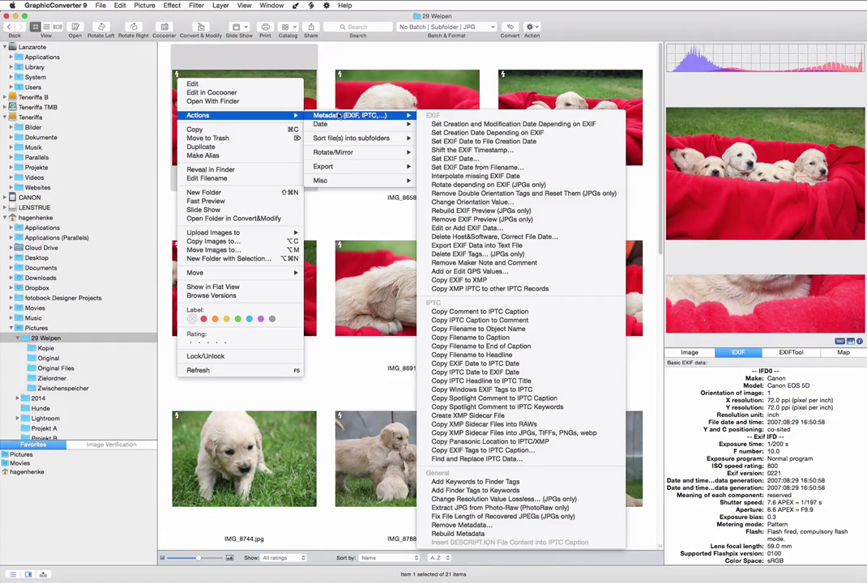
left_click(267, 70)
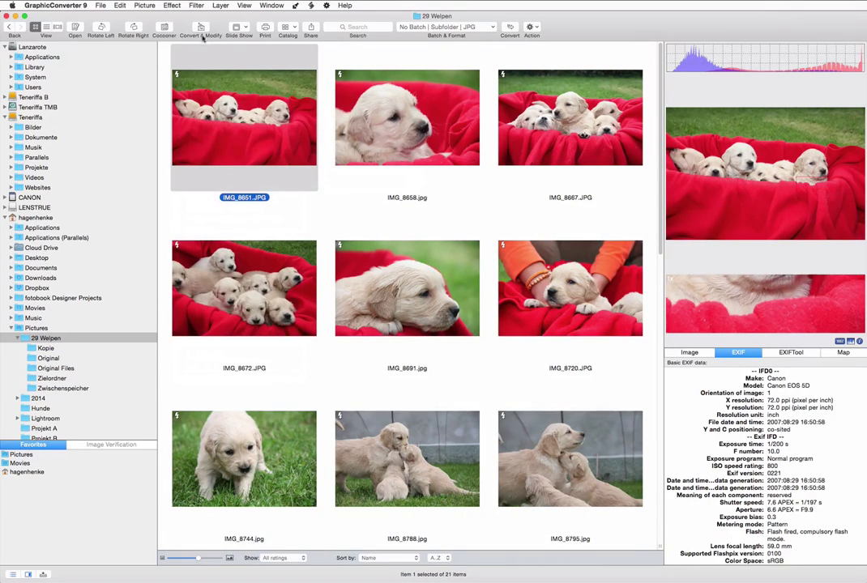
In Convert & Modify, preview the Drawings > Insert Text batch function without adding it.
left_click(200, 28)
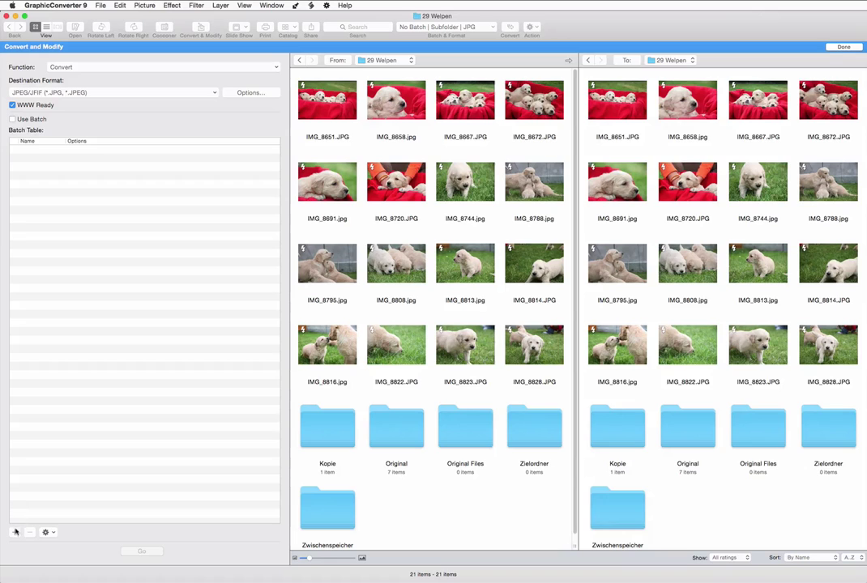
left_click(15, 534)
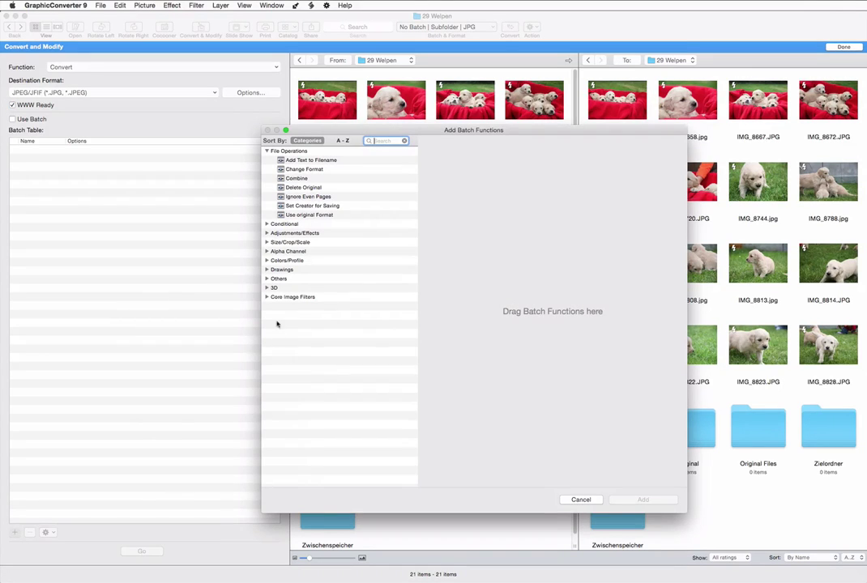
left_click(267, 269)
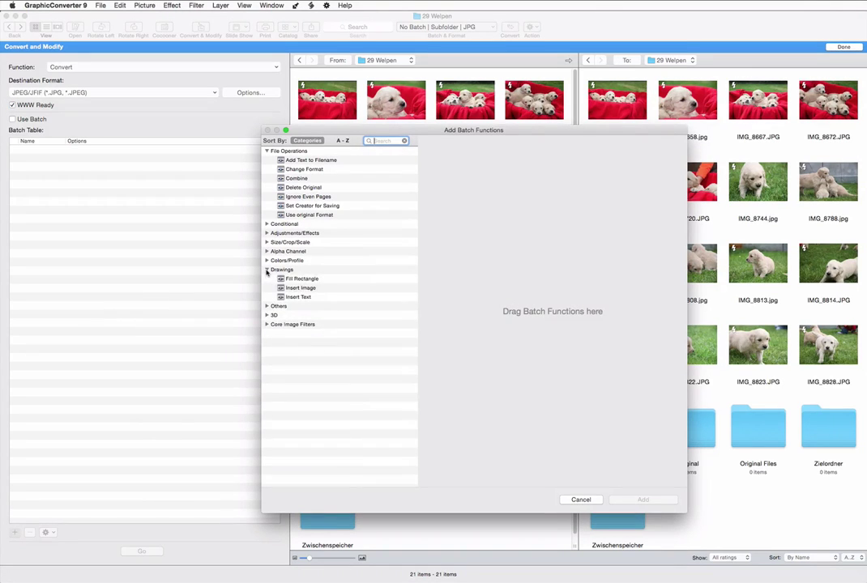
left_click(299, 297)
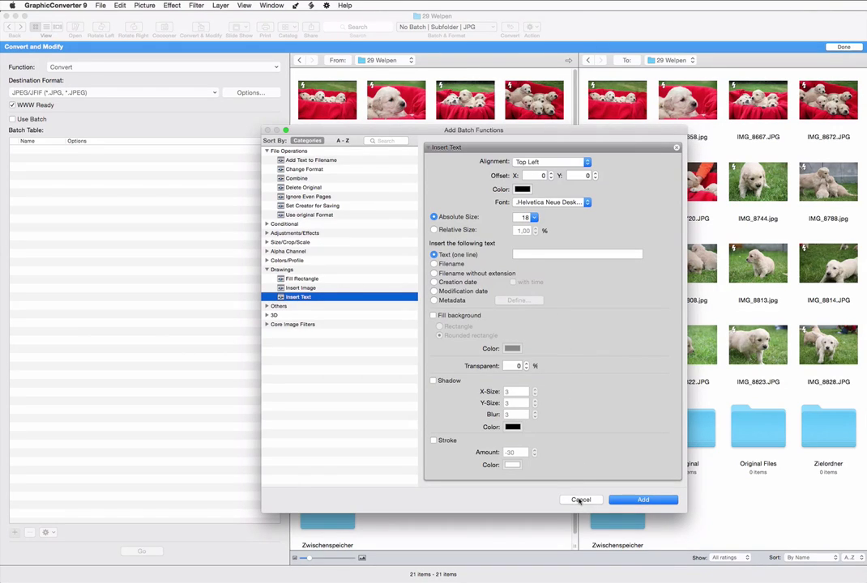
left_click(580, 500)
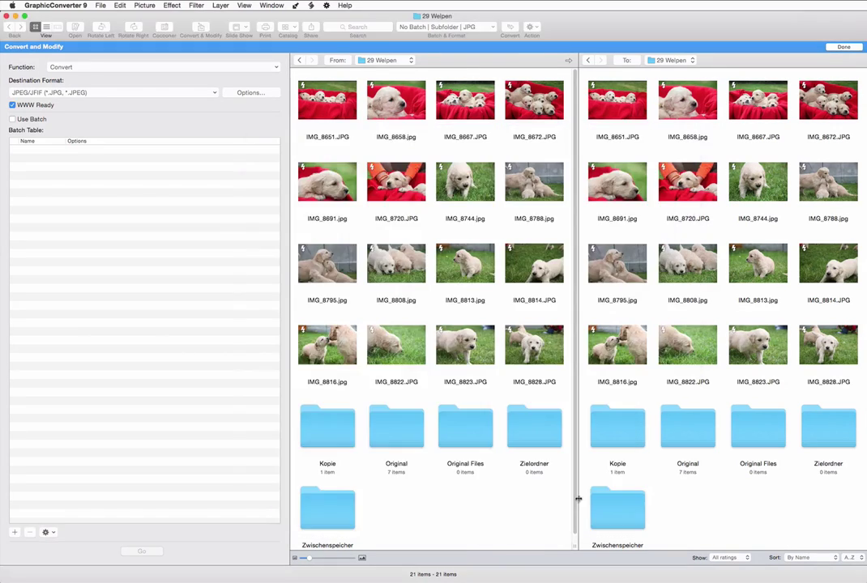
Return to the browser, open IMG_8667, and choose Effect > Edges and Frames.
left_click(831, 46)
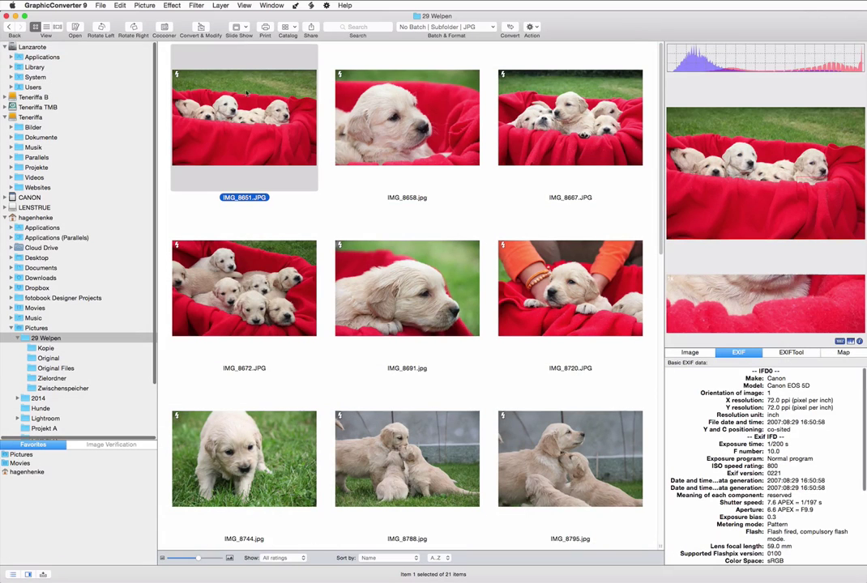
double_click(588, 158)
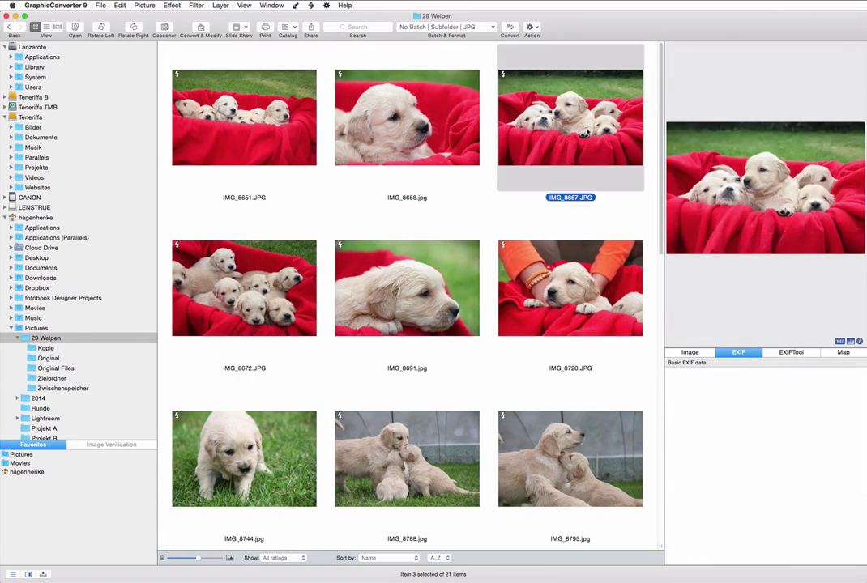
left_click(171, 6)
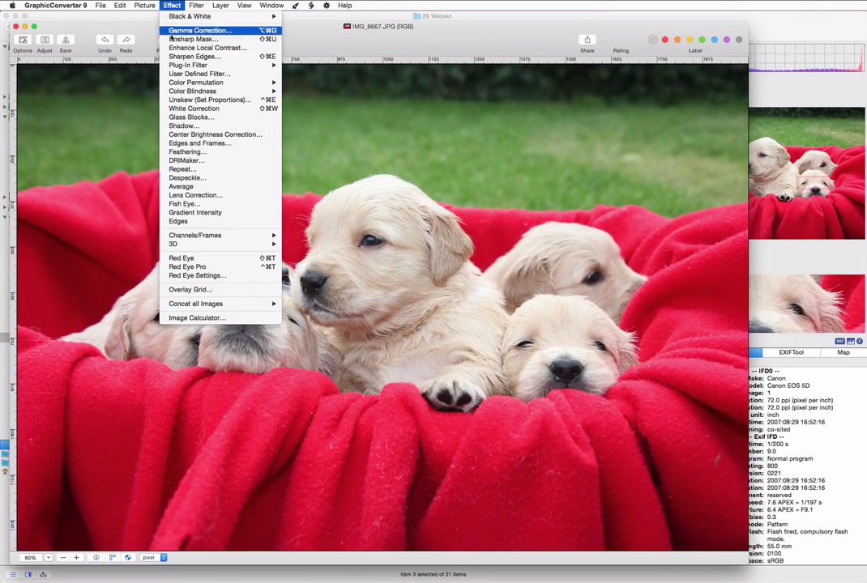
left_click(203, 143)
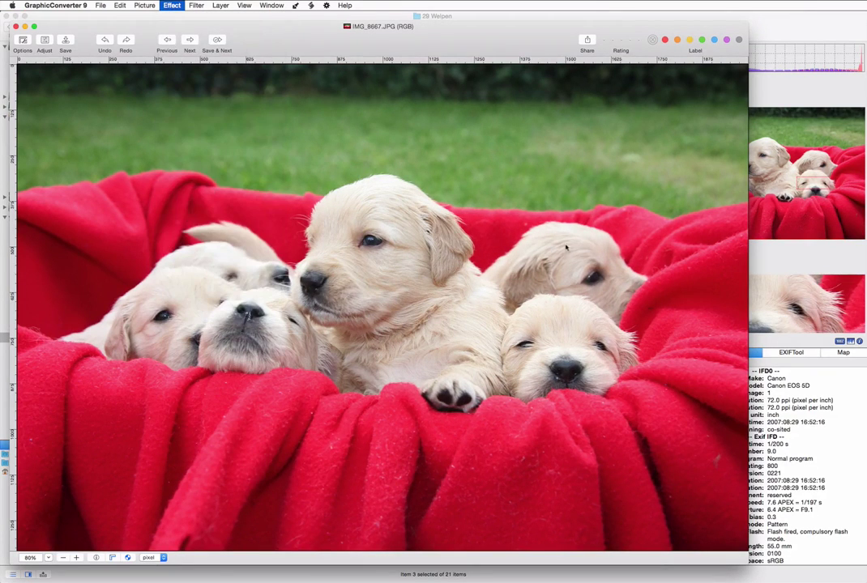
Apply mouse-ears frame 51 to the photo, then open the GraphicConverter manual.
scroll(459, 217, "down", 10)
scroll(459, 218, "down", 3)
scroll(459, 218, "down", 3)
scroll(458, 217, "down", 3)
scroll(458, 218, "down", 2)
left_click(459, 217)
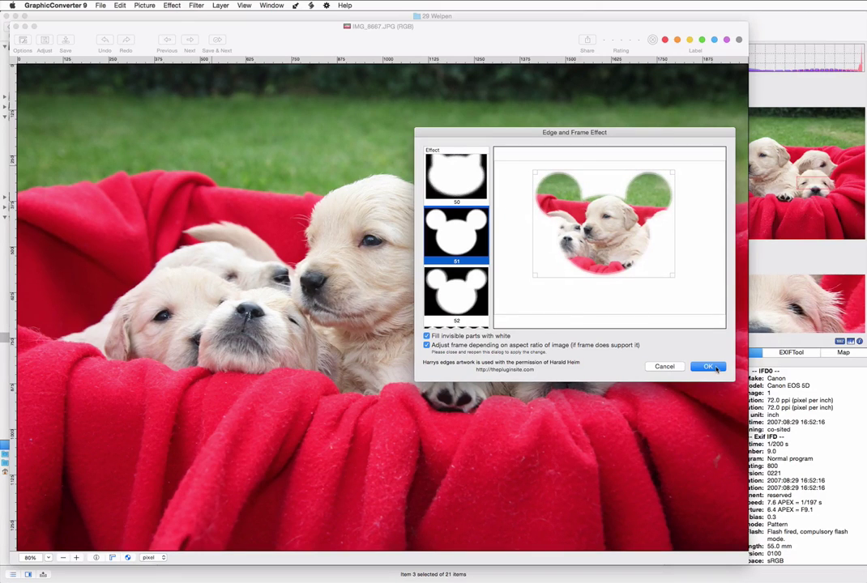
left_click(708, 367)
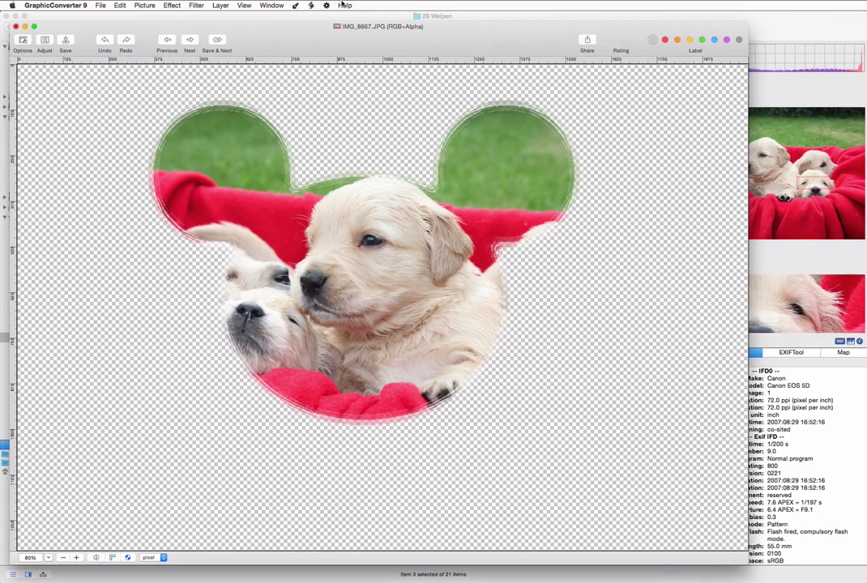
left_click(344, 5)
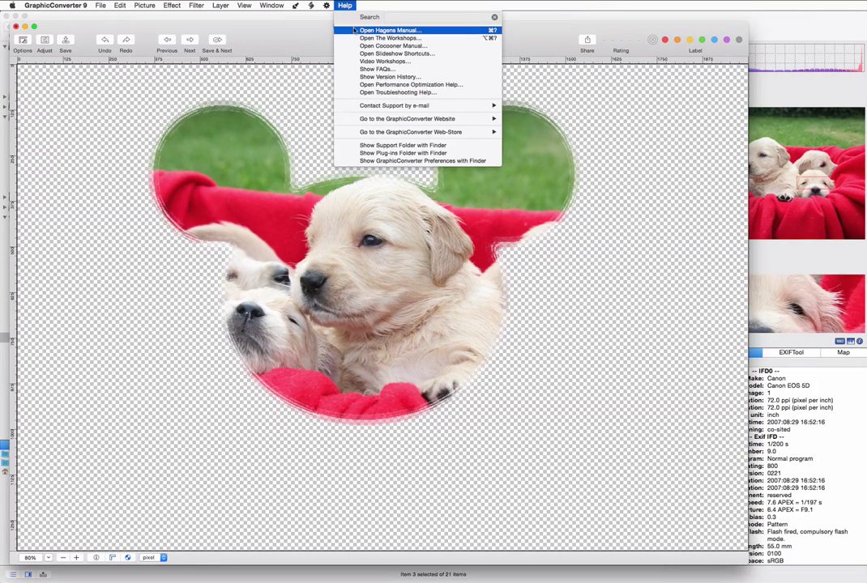
left_click(354, 30)
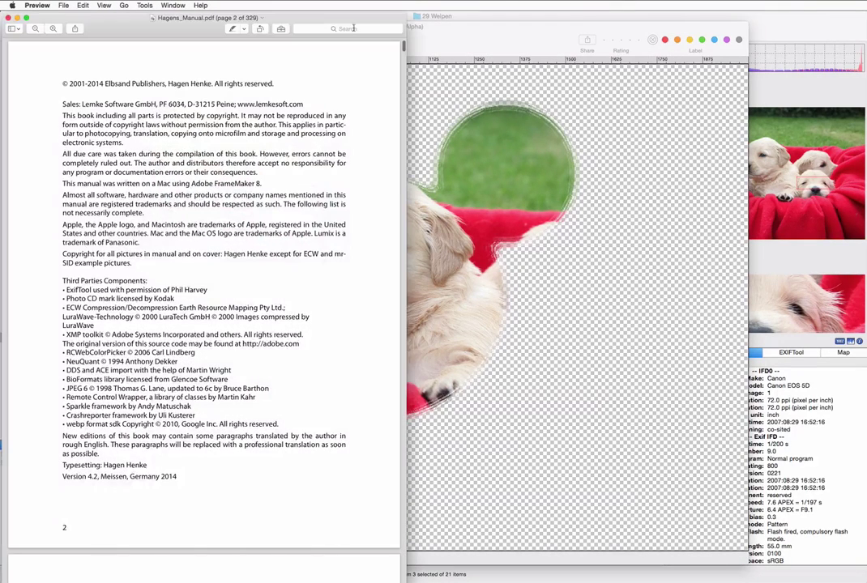